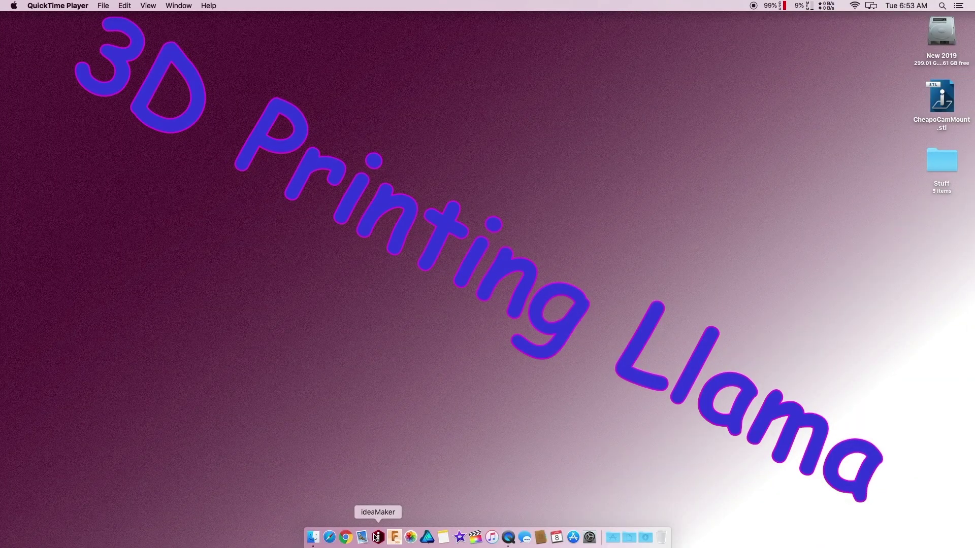
Step: Launch ideaMaker, load CheapoCamMount.stl from the Desktop onto the build plate, and zoom in
click(377, 539)
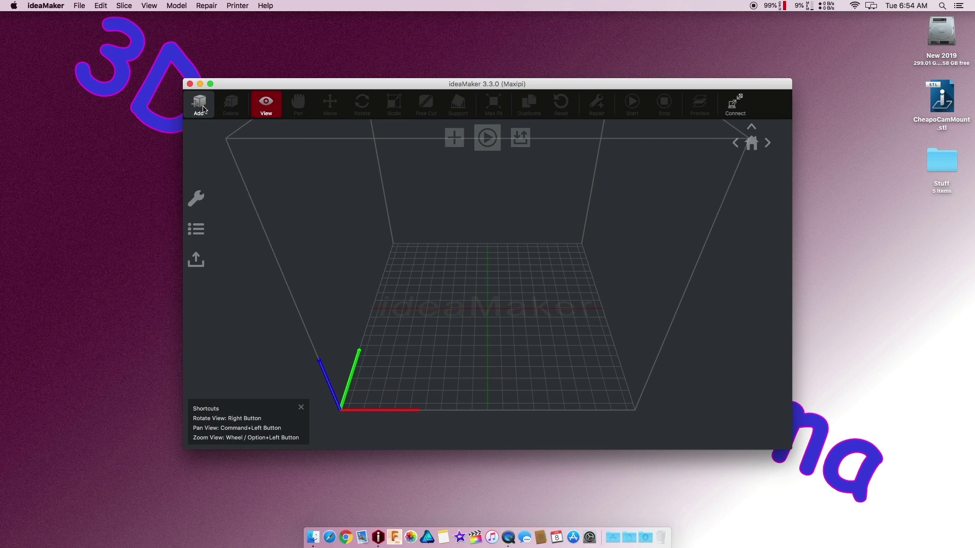
click(200, 107)
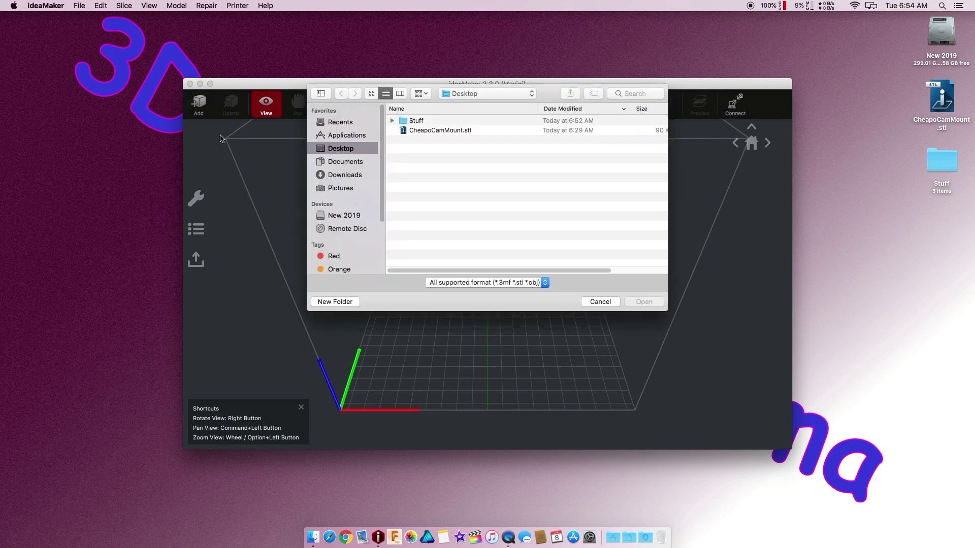
click(431, 130)
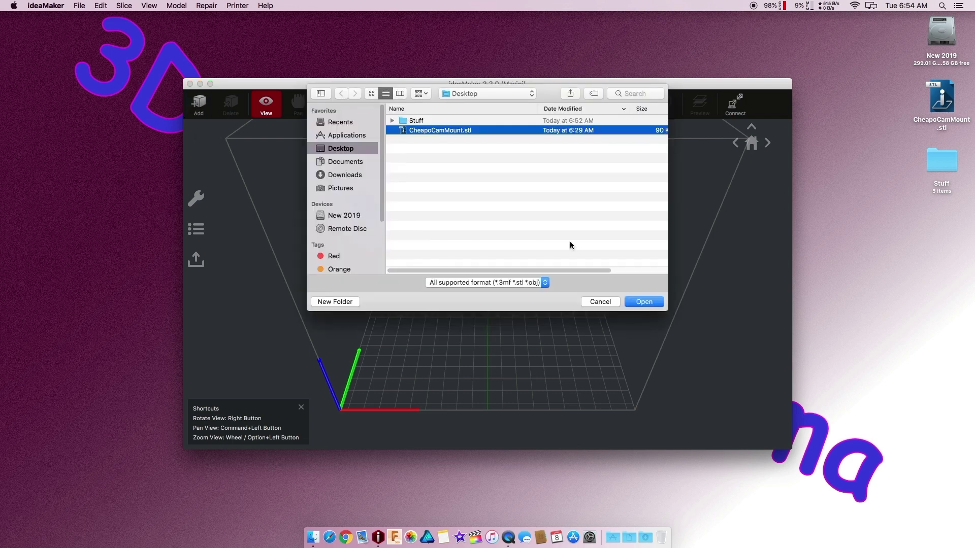
click(644, 302)
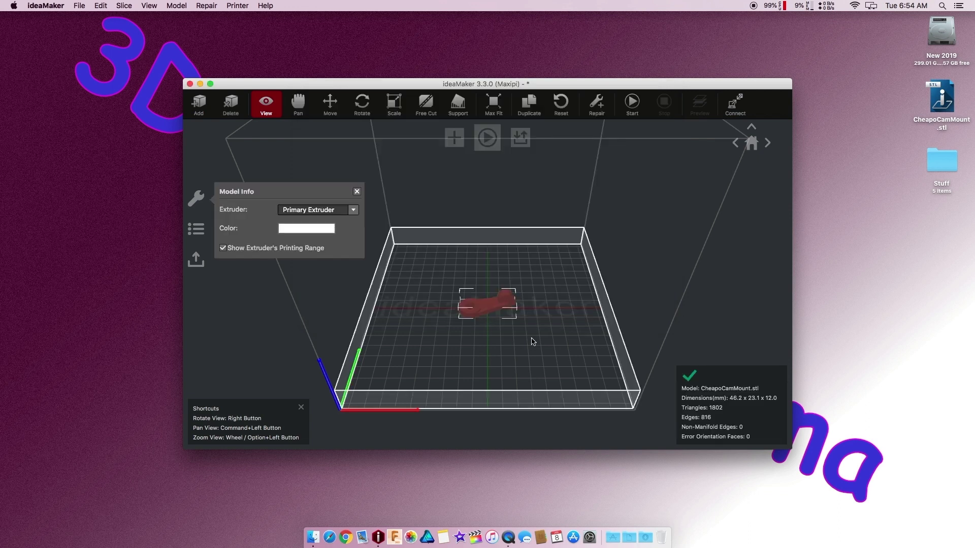
scroll(489, 332, up, 3)
scroll(489, 331, up, 2)
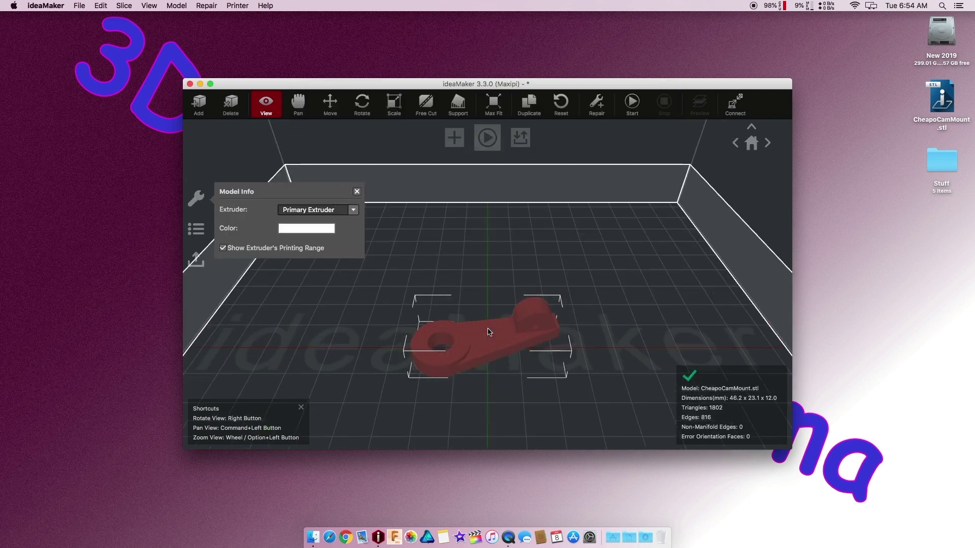
Step: Slice the model with the basePLA (PEI) template and open the 3D preview of the result
click(632, 103)
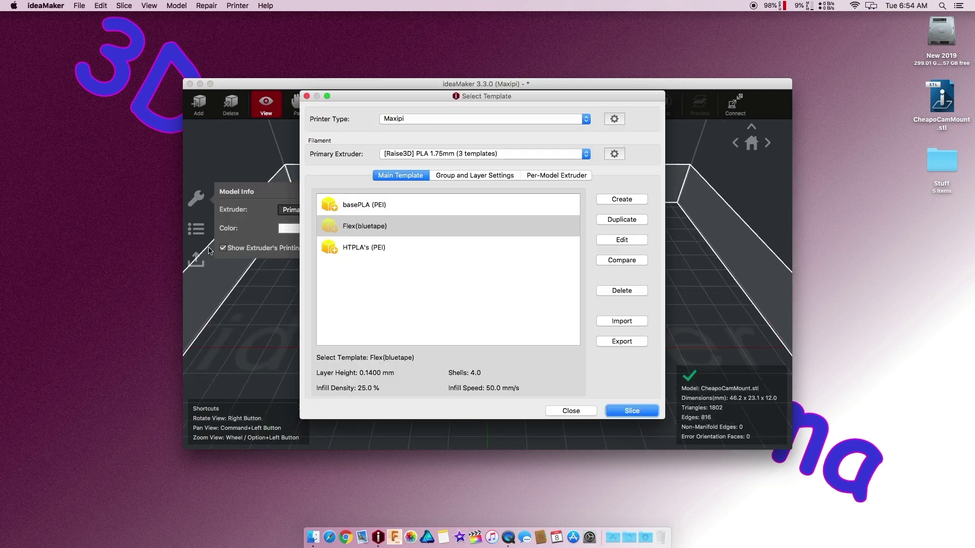
click(381, 207)
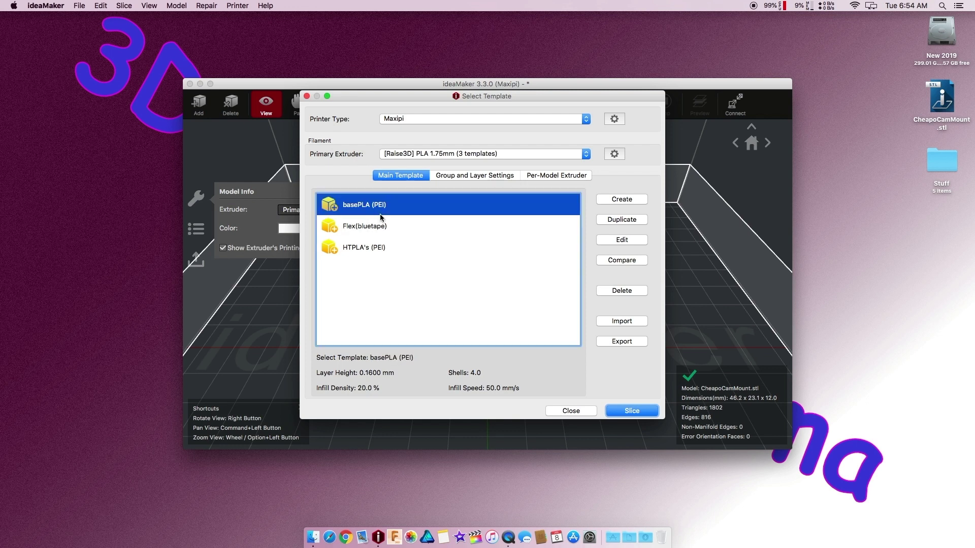
click(628, 412)
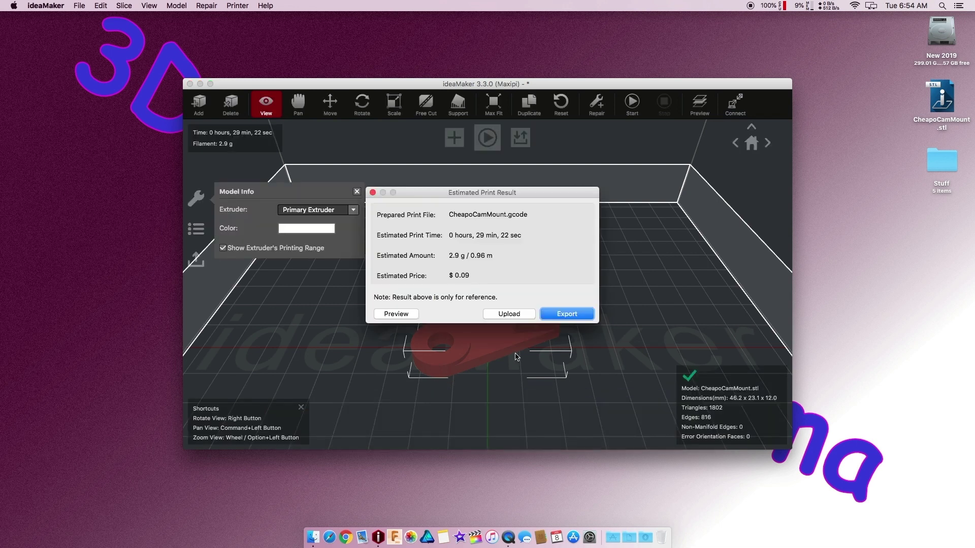
click(412, 315)
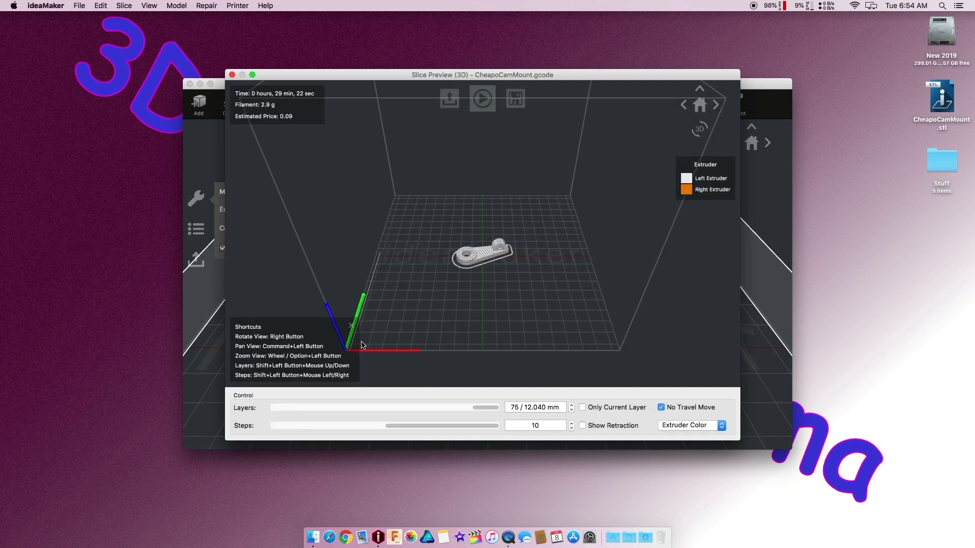
Step: Step the preview down through layers 66, 51 and 29 to layer 26 at 4.2 mm, then close it
scroll(512, 299, up, 5)
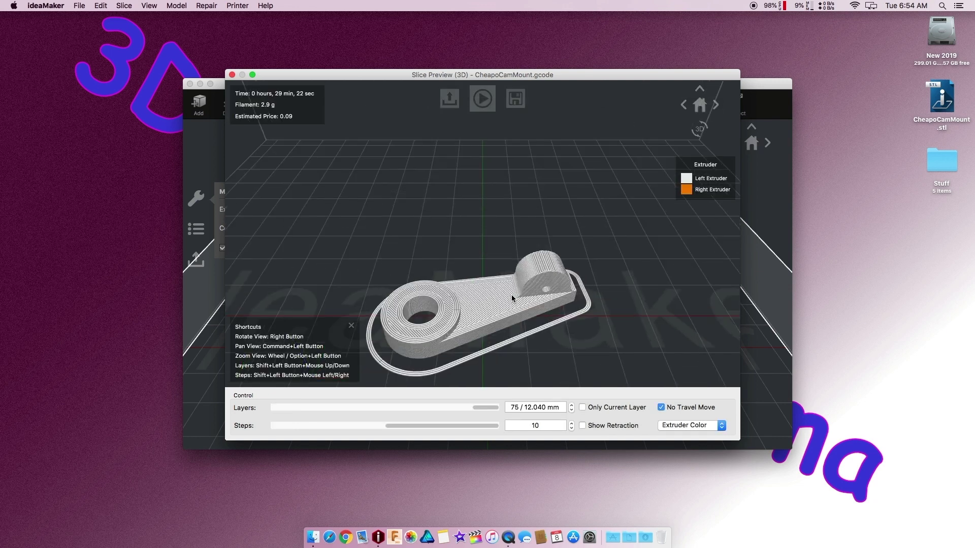
scroll(511, 295, up, 5)
scroll(511, 295, down, 6)
drag(484, 407, 443, 408)
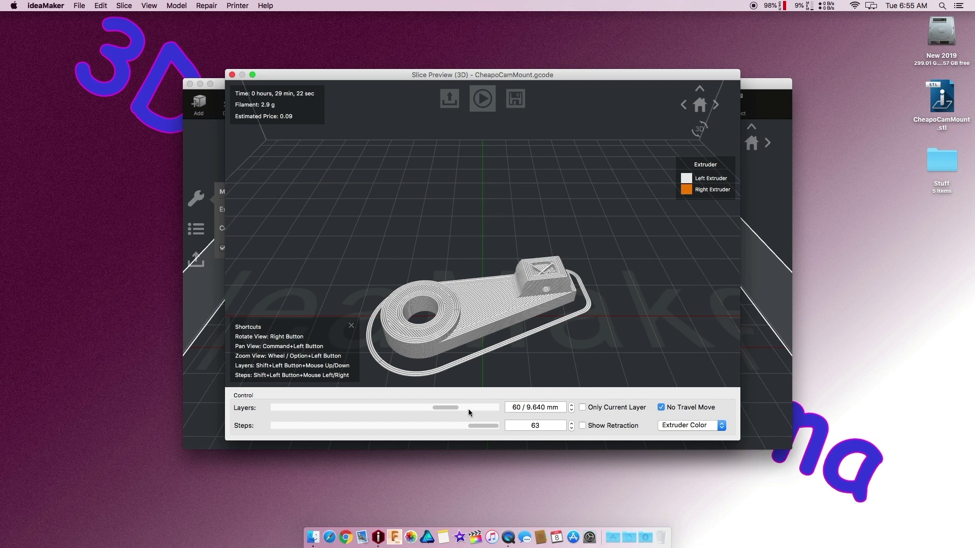
drag(449, 407, 389, 409)
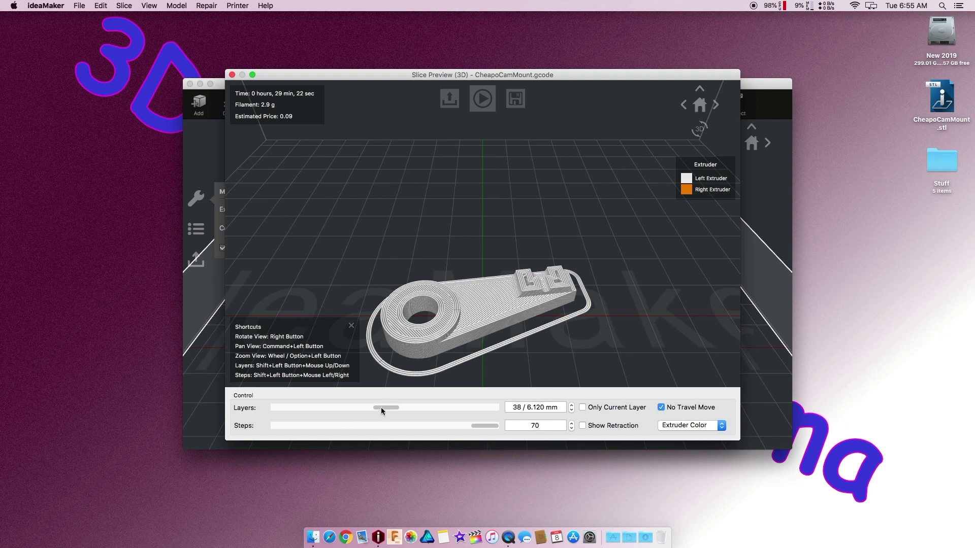
drag(381, 408, 348, 411)
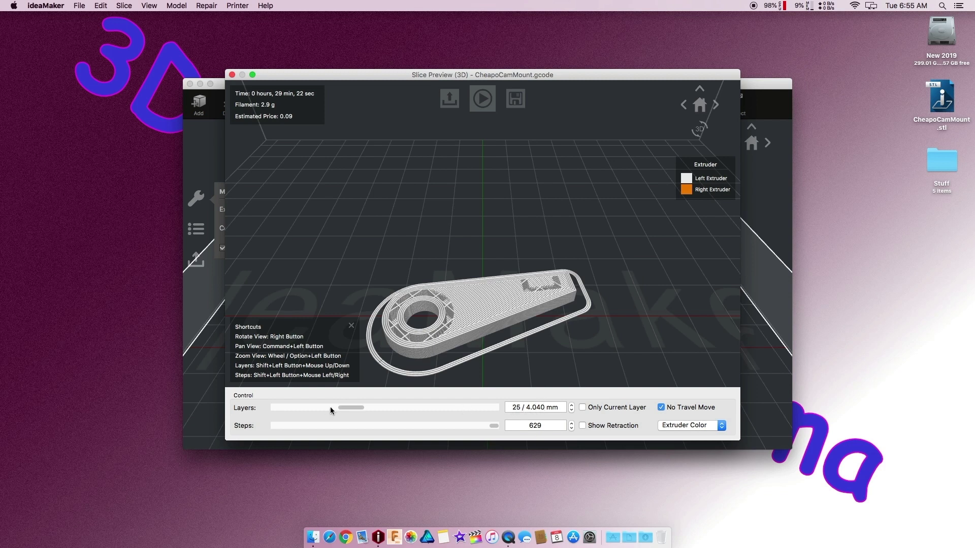
drag(341, 409, 342, 410)
click(231, 75)
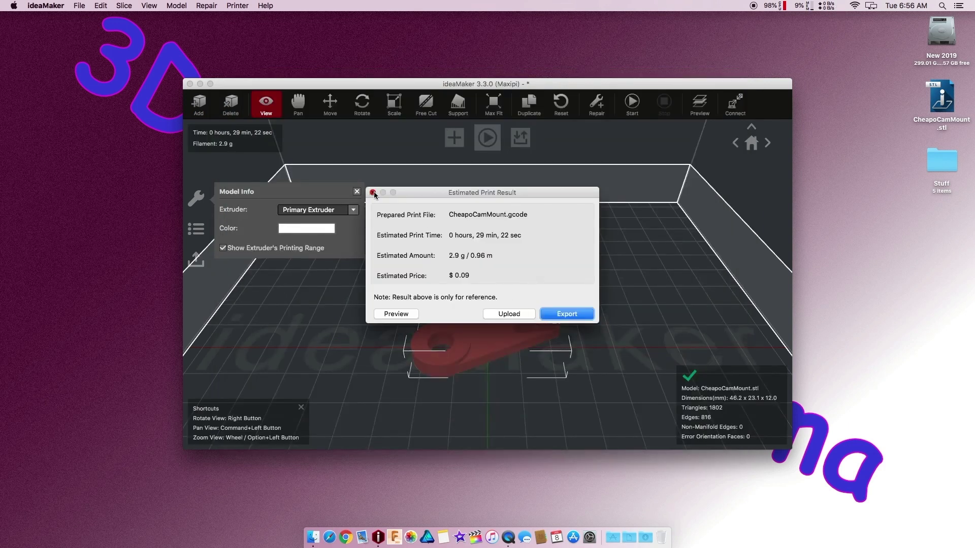
Step: Duplicate the basePLA (PEI) template as a new template named 'PLA Multi Layer'
click(373, 193)
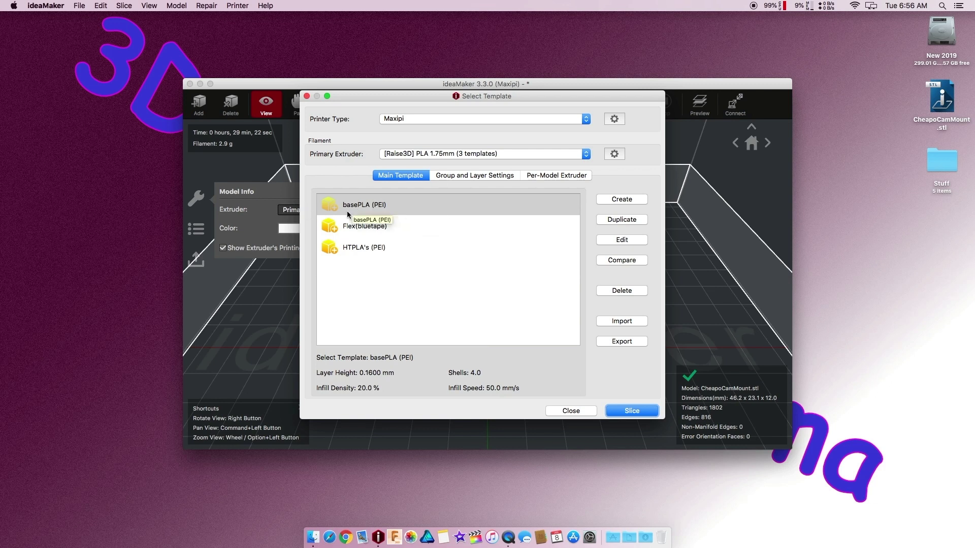
click(621, 219)
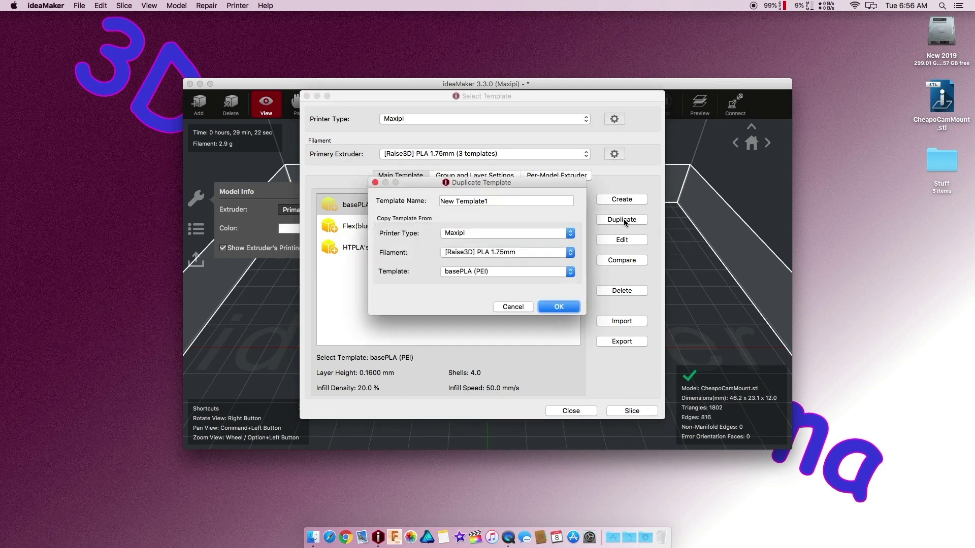
click(500, 200)
drag(501, 200, 409, 203)
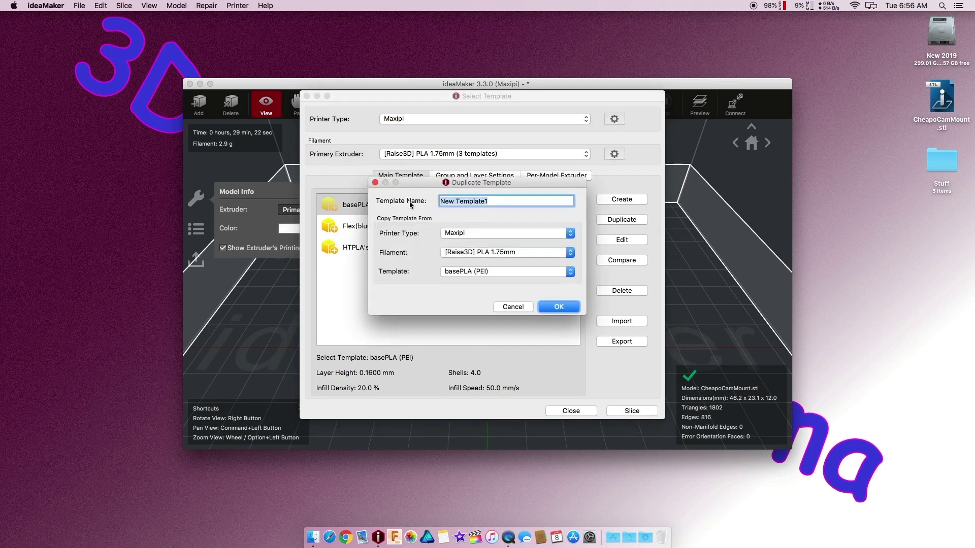
text(PLA Multi Layer)
click(550, 307)
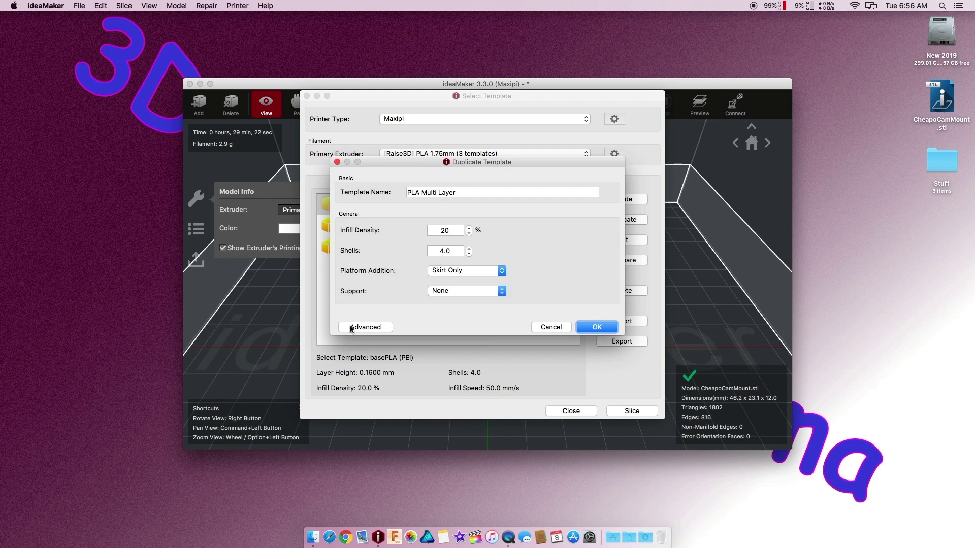
Step: Set the new template's shells to 3 and save it
click(444, 251)
key(BackSpace)
text(3)
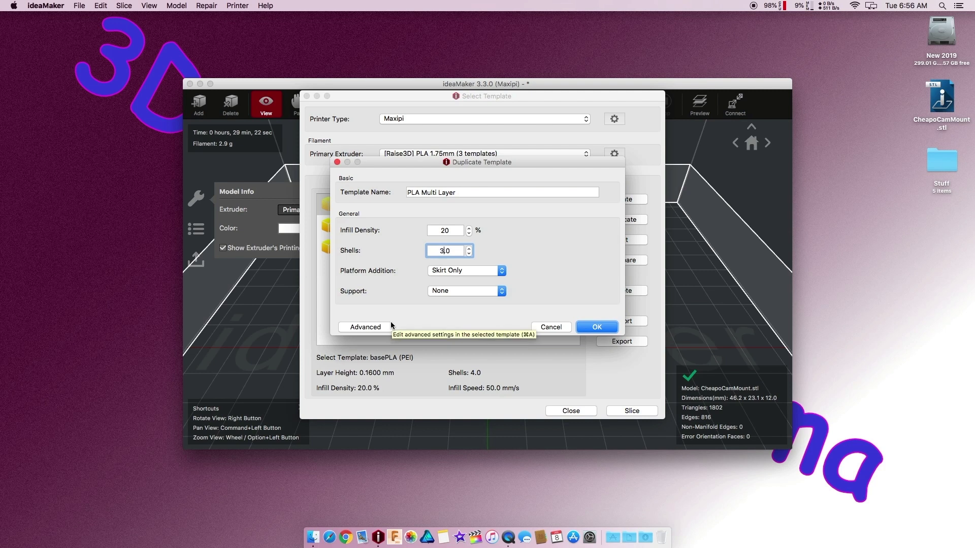
click(595, 328)
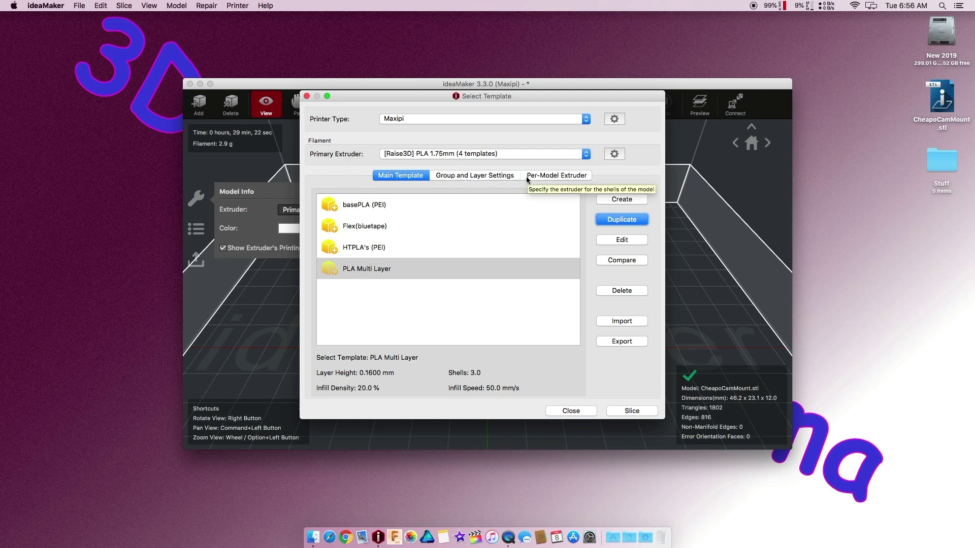
Step: Add a per-layer Setting1 for CheapoCamMount.stl ending at 4.00 mm
click(459, 175)
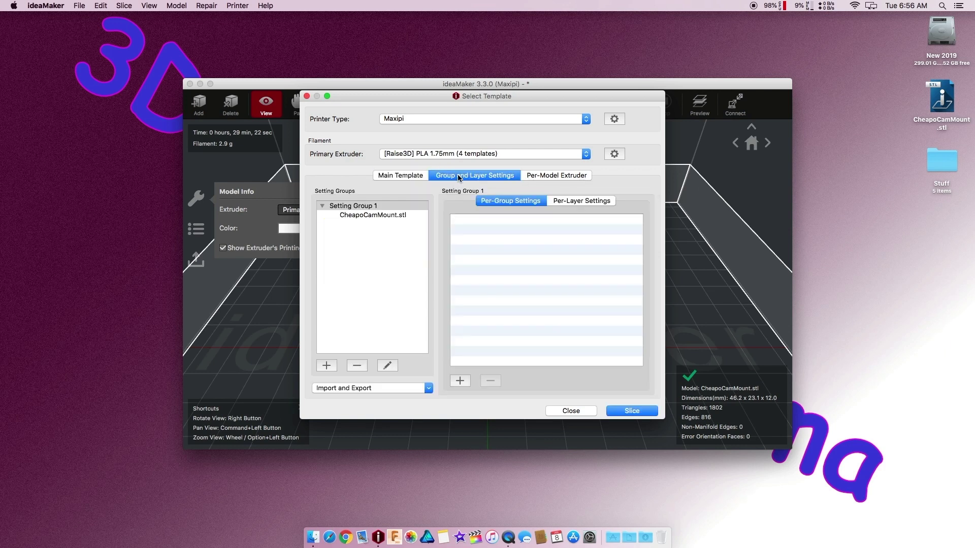
click(359, 216)
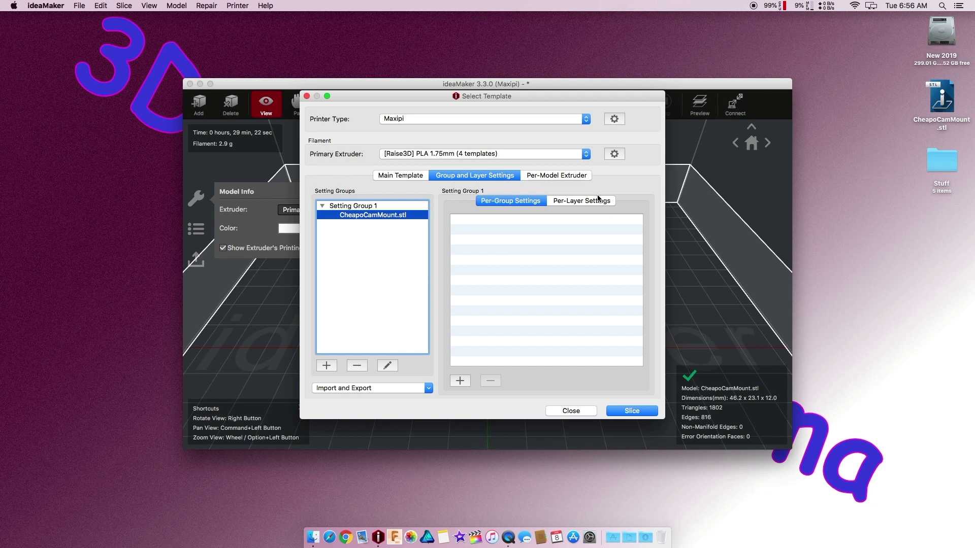
click(565, 202)
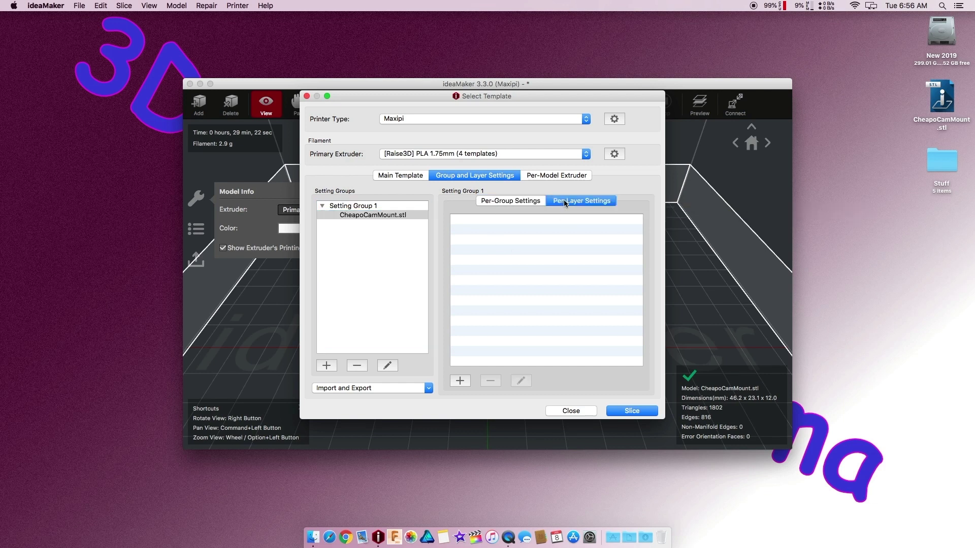
click(459, 381)
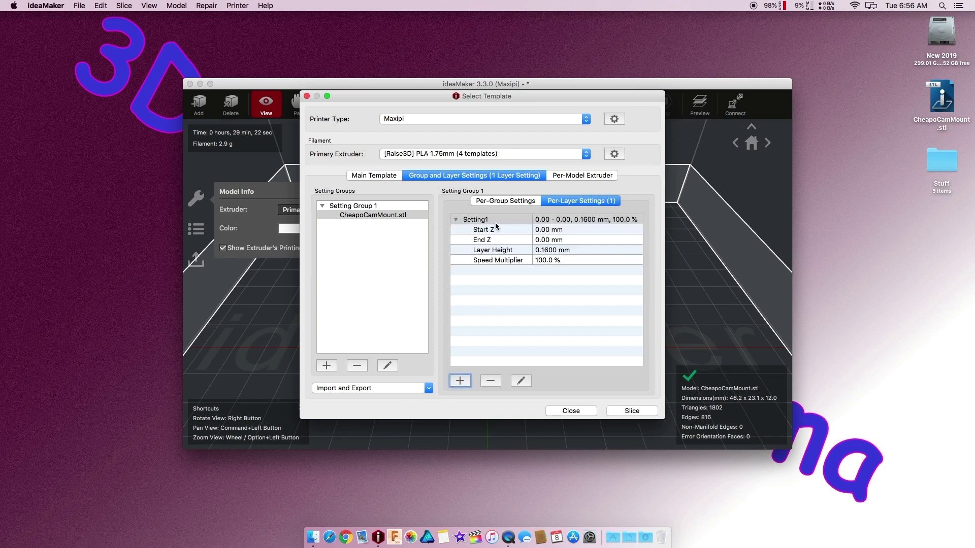
double_click(550, 240)
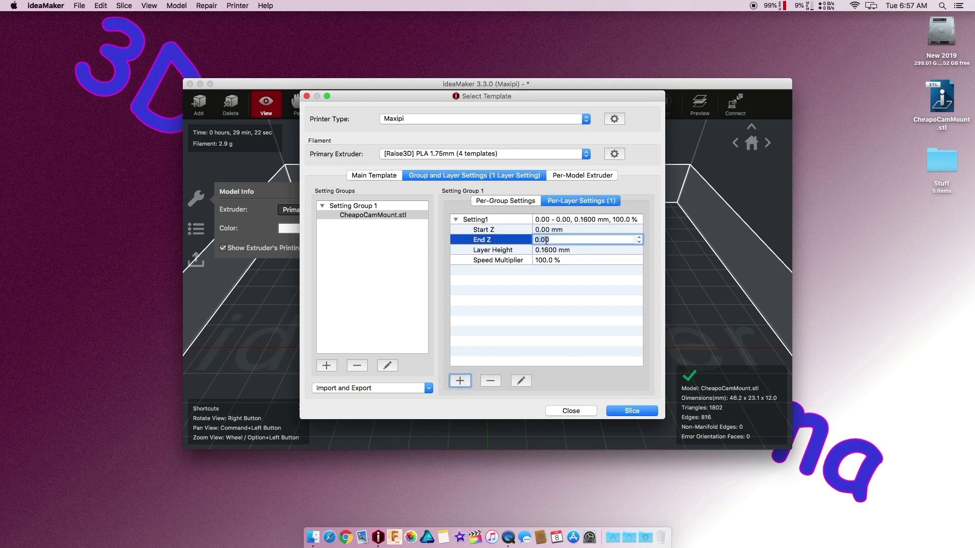
text(4)
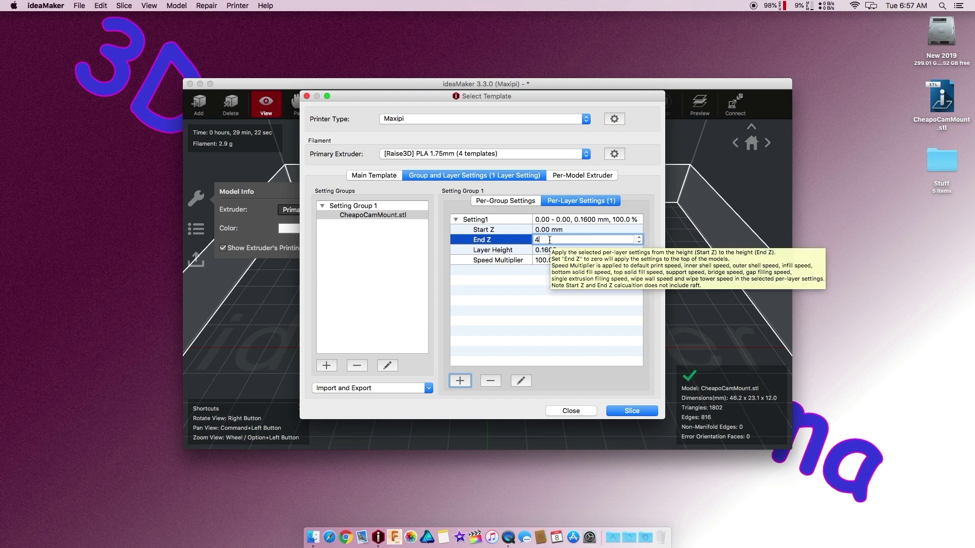
click(455, 358)
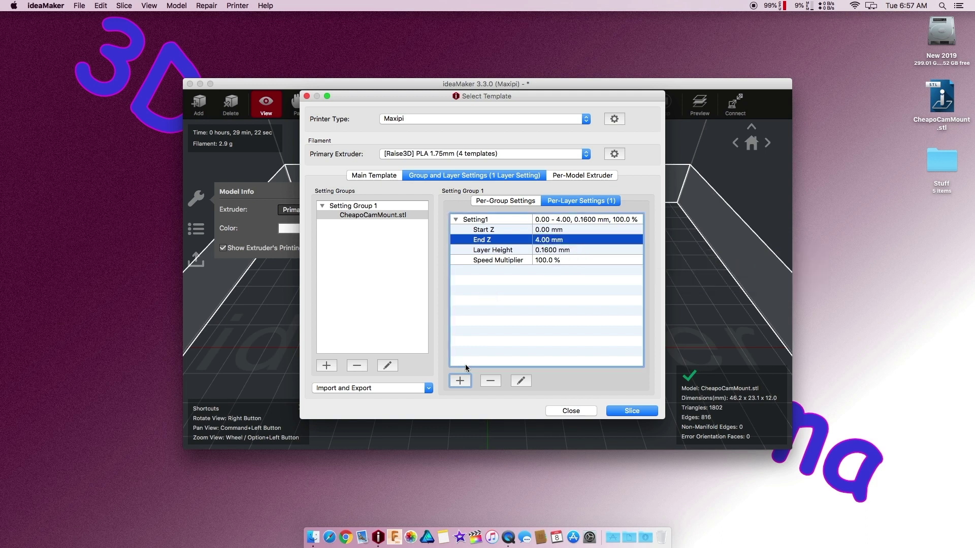
Step: Add Setting2 spanning 4 mm to 100 mm and select it
click(460, 381)
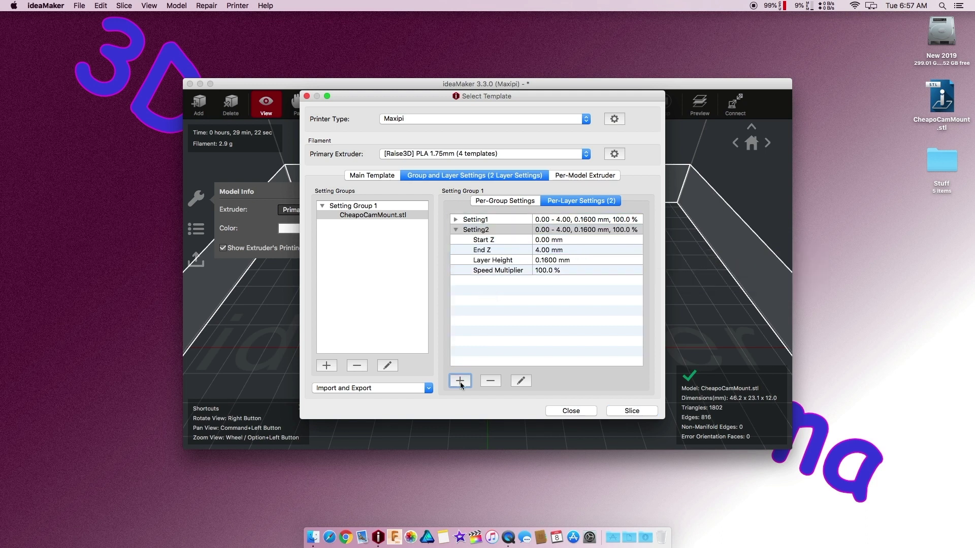
click(456, 220)
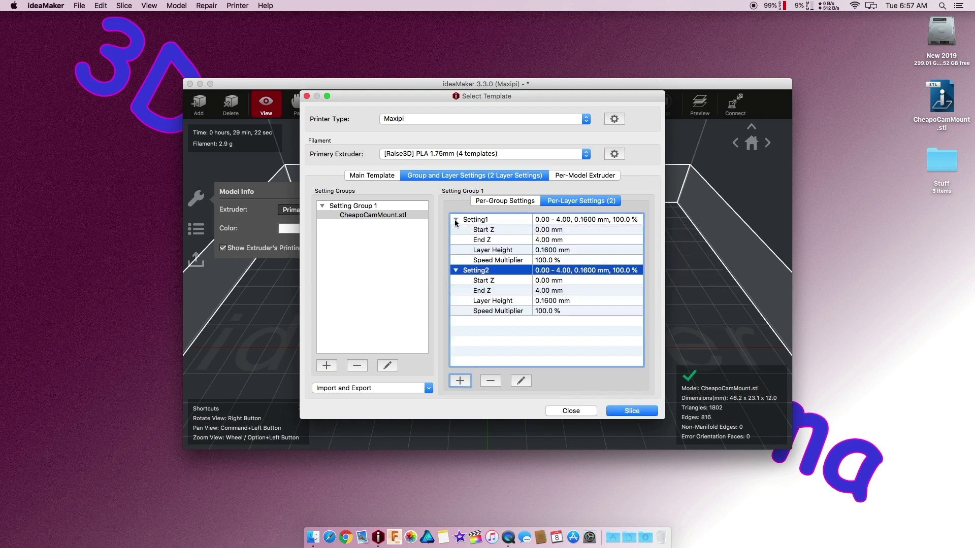
click(455, 220)
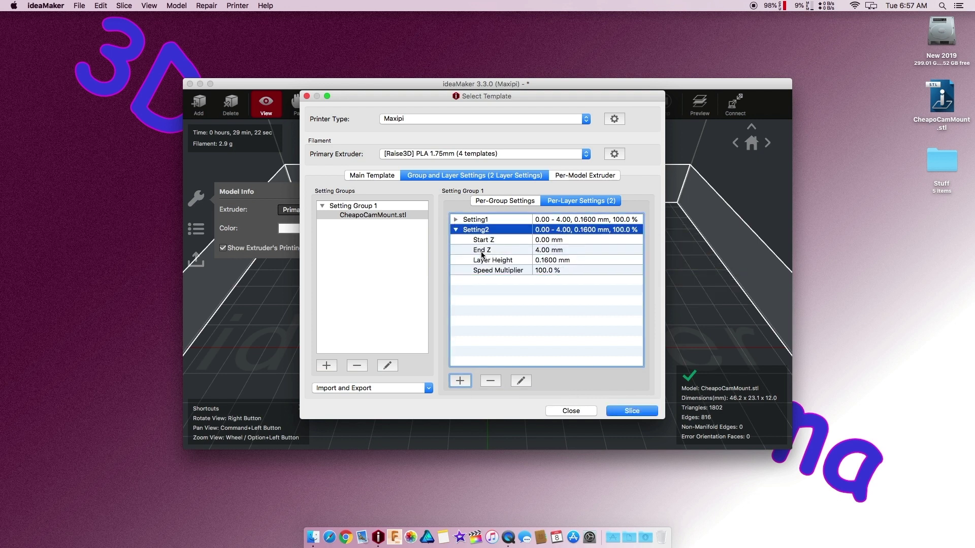
click(543, 241)
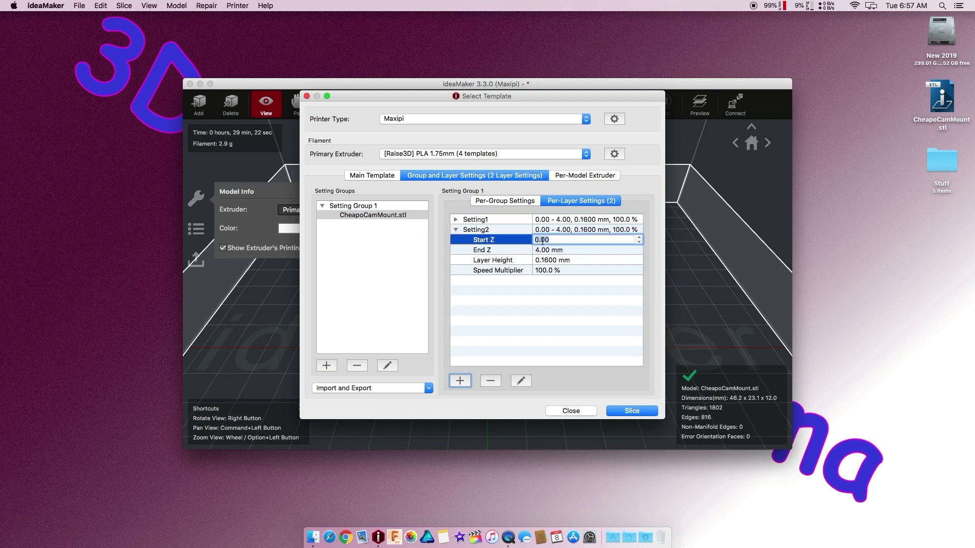
text(4)
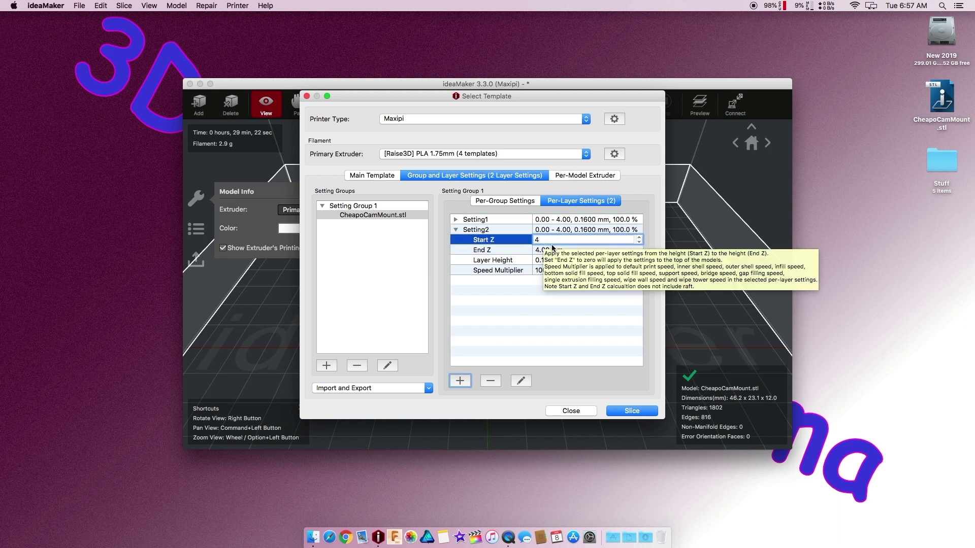
click(536, 250)
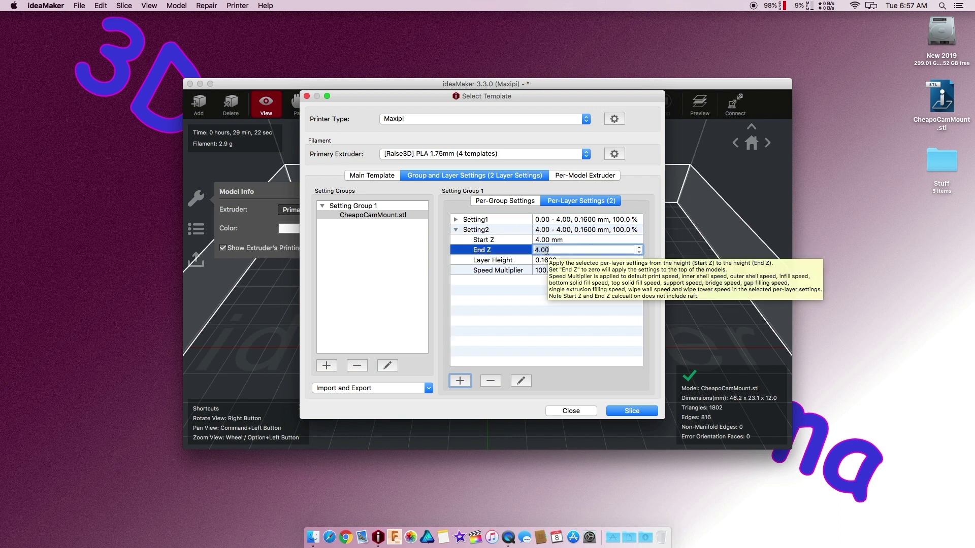
key(BackSpace)
key(BackSpace)
key(BackSpace)
key(BackSpace)
text(100)
key(Return)
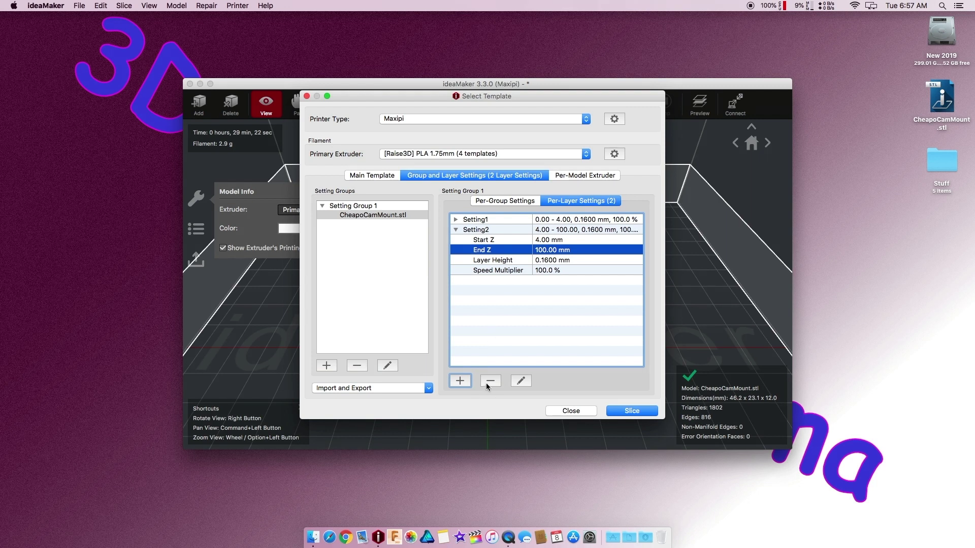
click(495, 231)
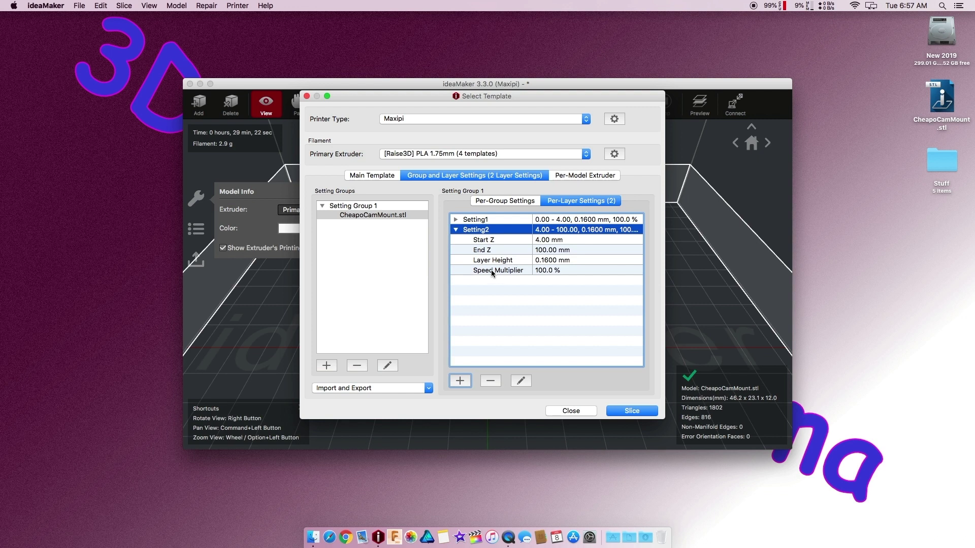
Step: Add an Infill Density override to Setting2 and set it to 100%
click(516, 383)
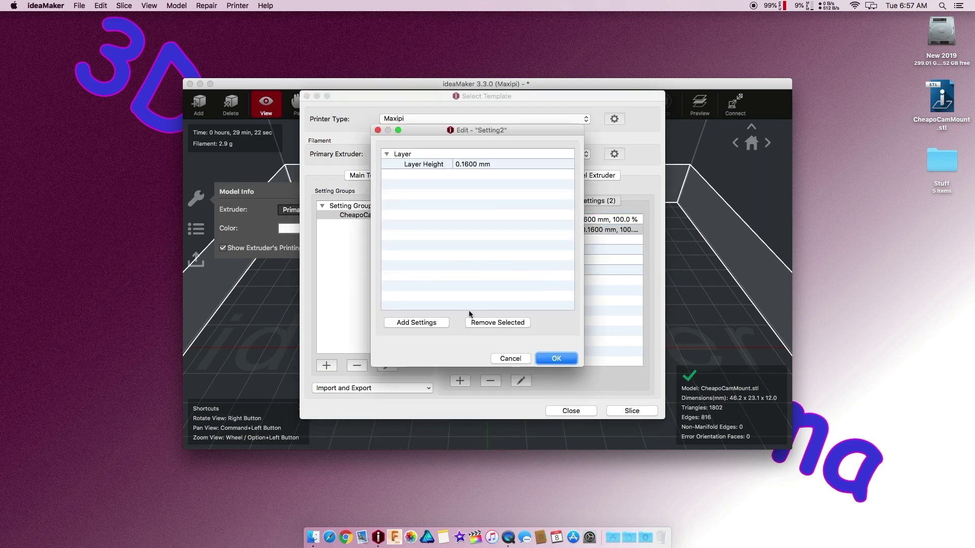
click(420, 323)
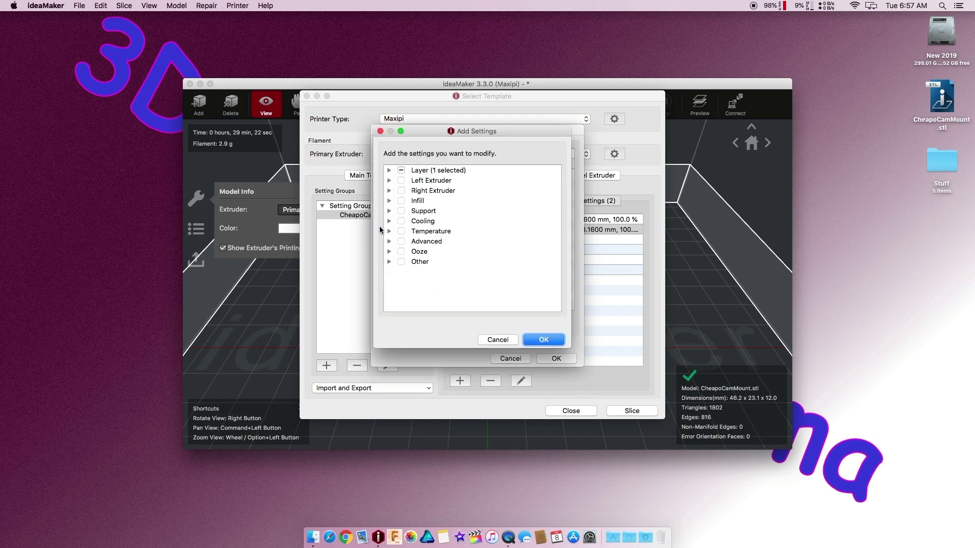
click(390, 200)
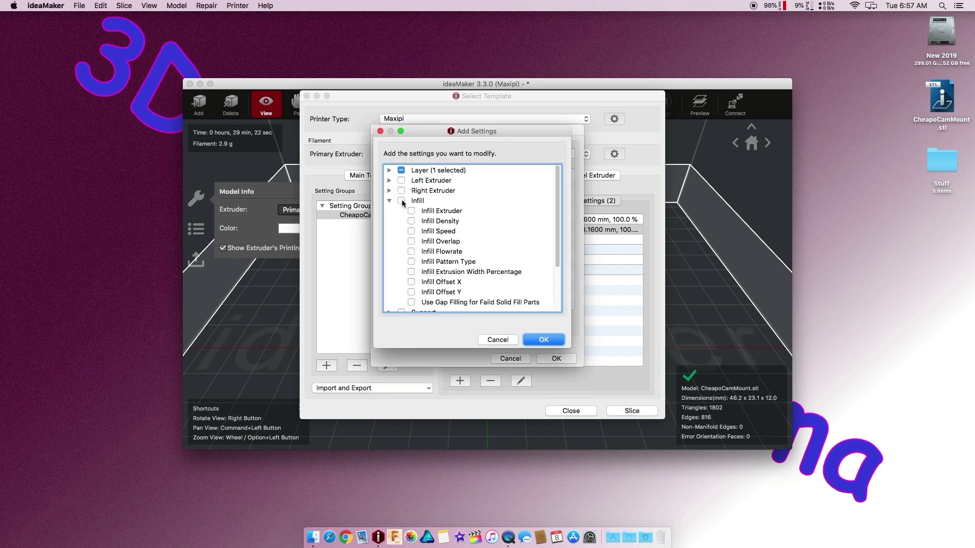
click(401, 201)
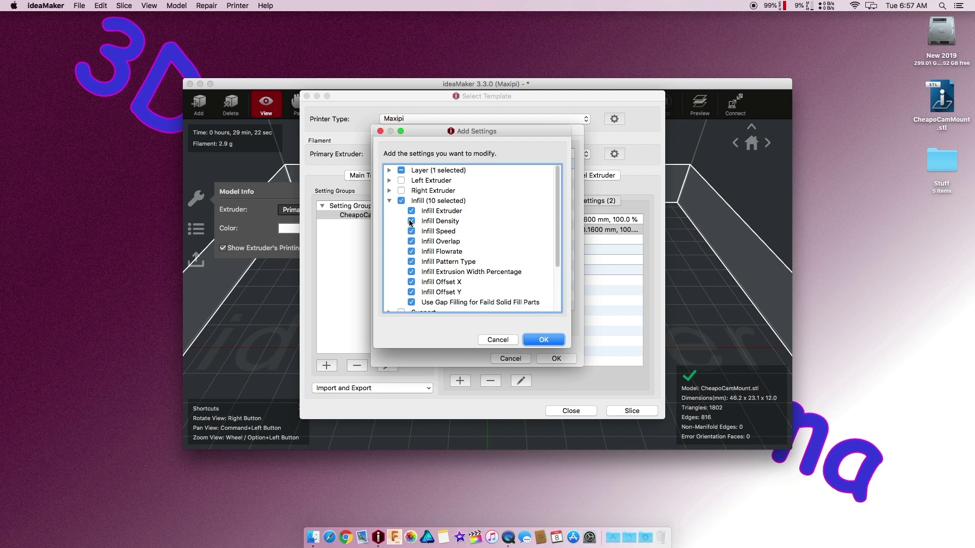
click(401, 200)
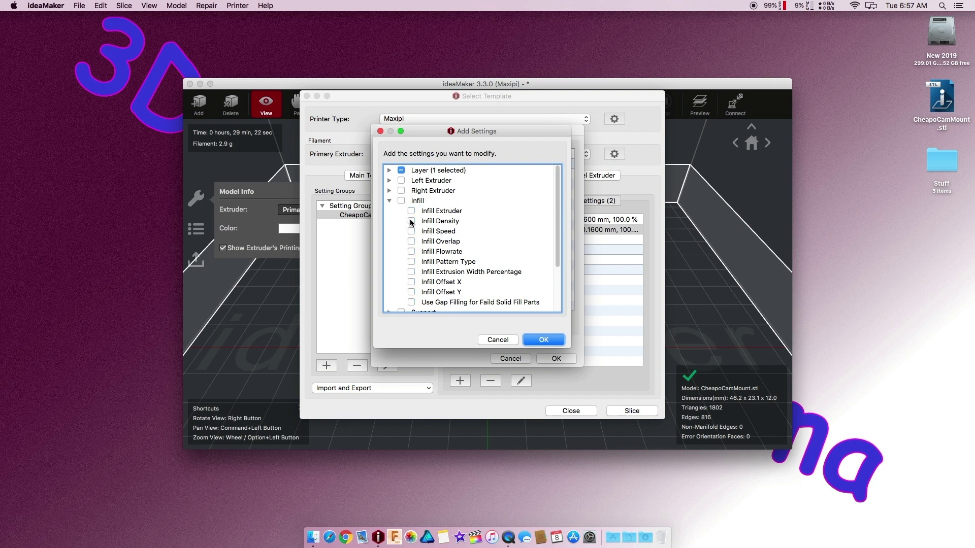
click(412, 221)
click(541, 340)
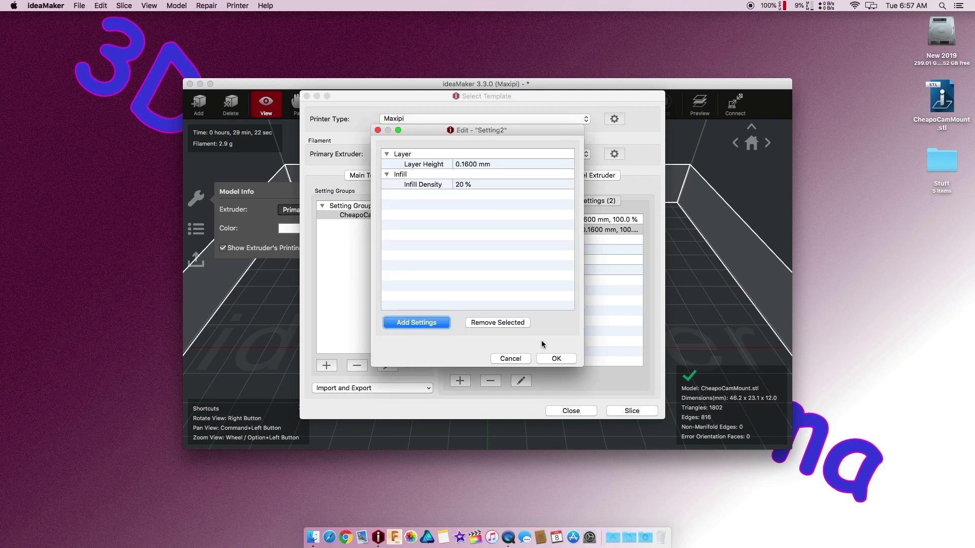
double_click(459, 185)
key(BackSpace)
key(BackSpace)
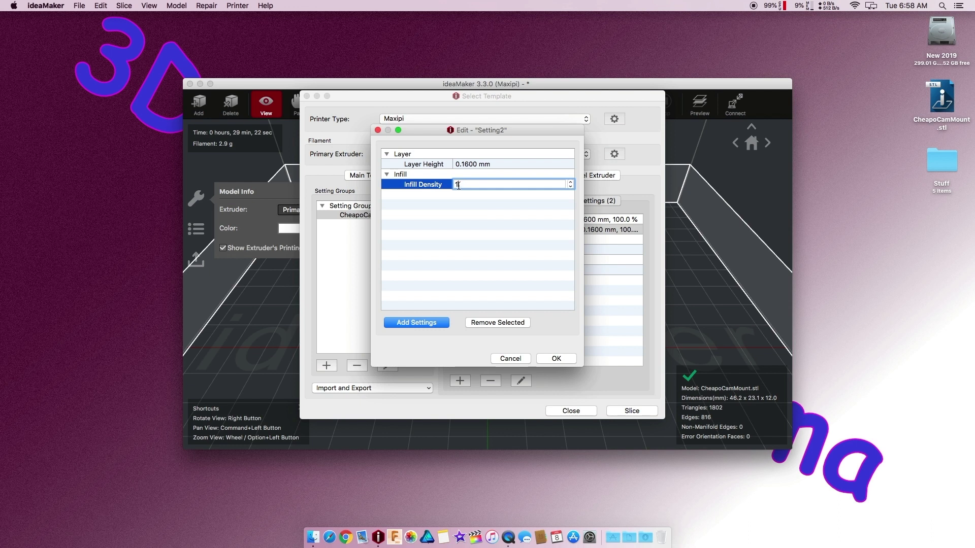
text(100)
click(557, 359)
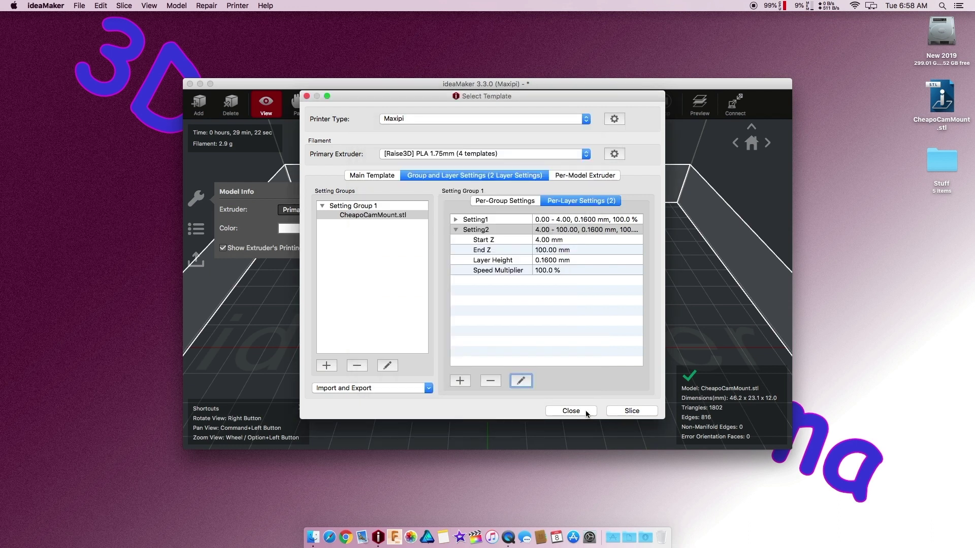
Step: Re-slice with the layer settings, accept the template override warning, and open the preview
click(630, 411)
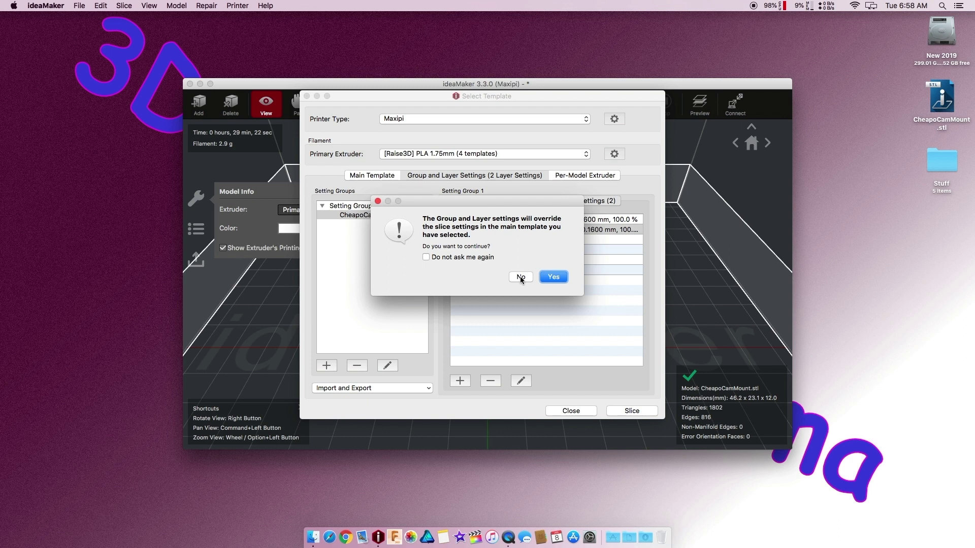
key(Return)
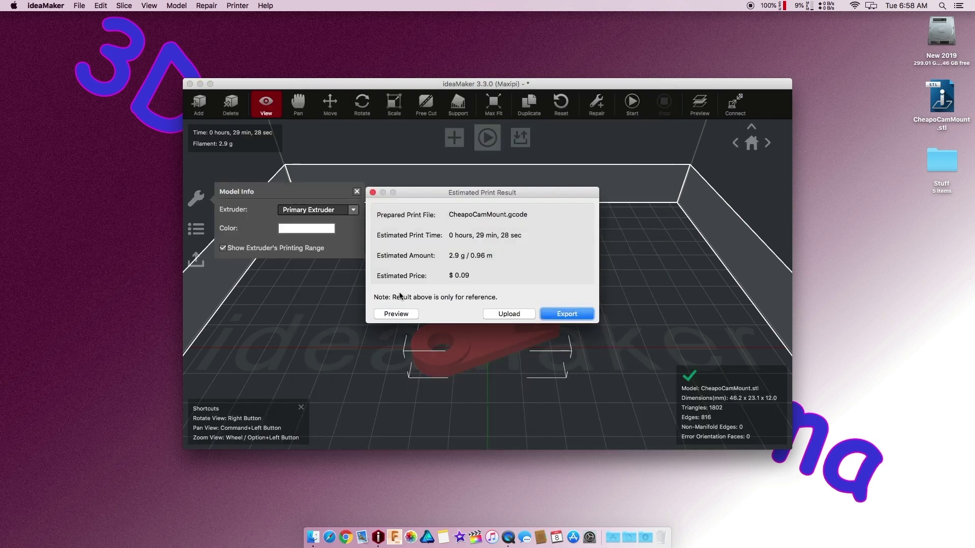
click(399, 311)
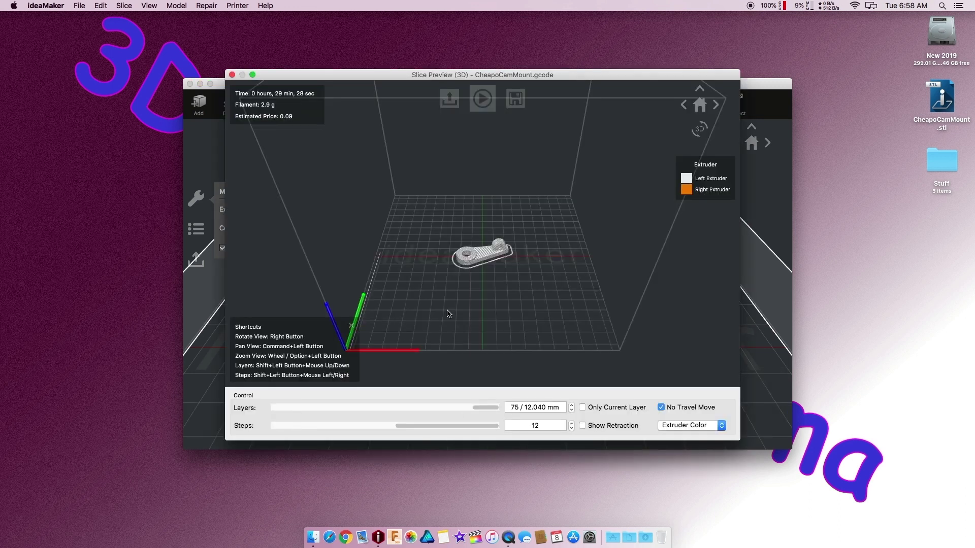
Step: Zoom the preview and move the layer slider down, then back up to layer 72 at 11.560 mm
scroll(448, 313, up, 10)
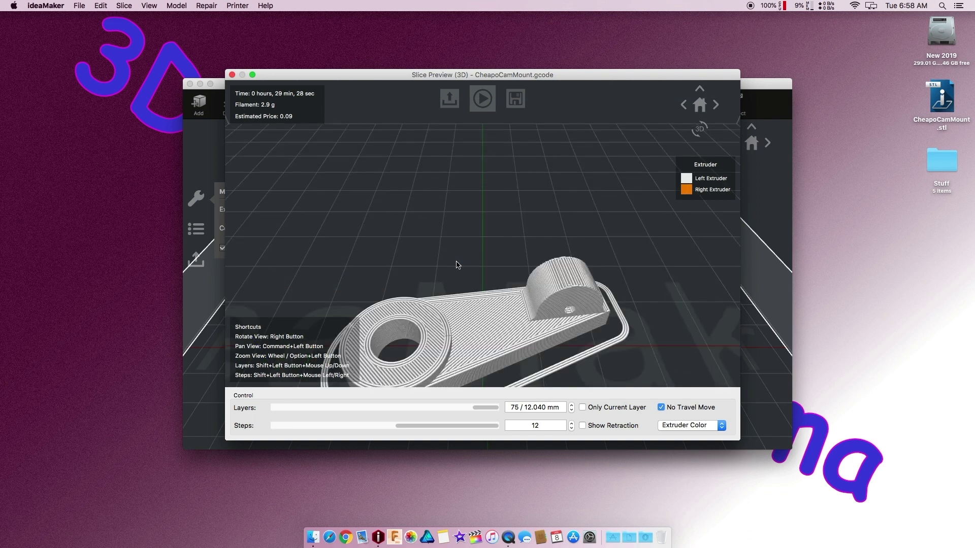
scroll(457, 264, down, 5)
drag(483, 408, 446, 413)
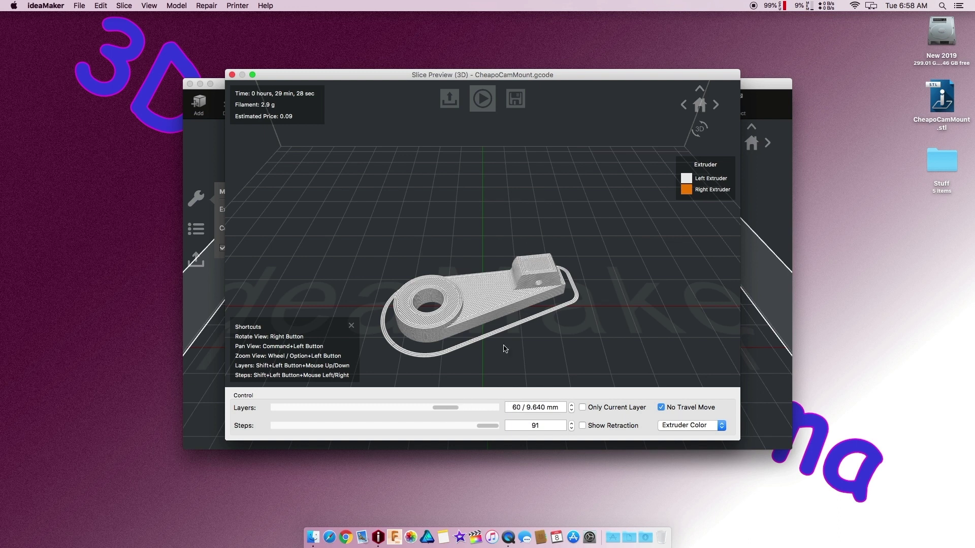
drag(452, 405, 426, 410)
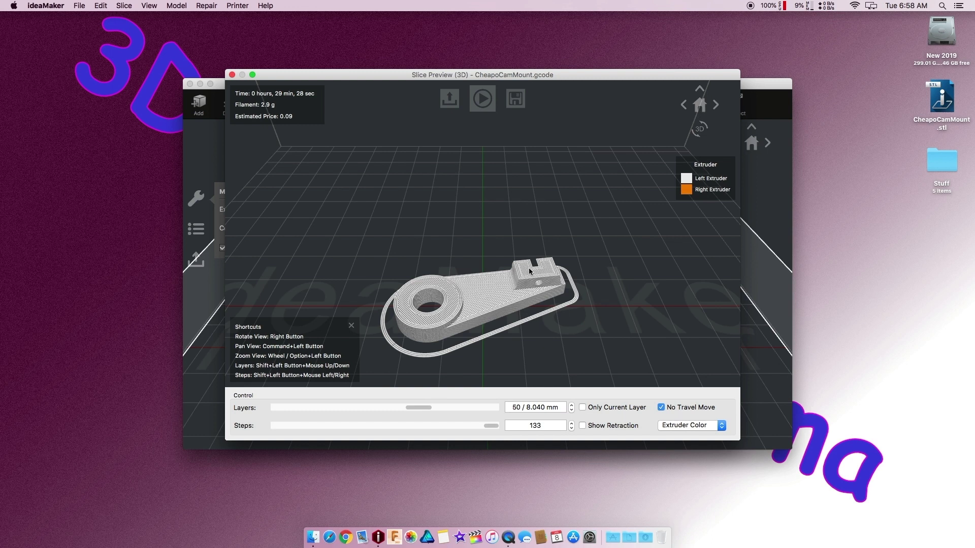
drag(416, 407, 477, 402)
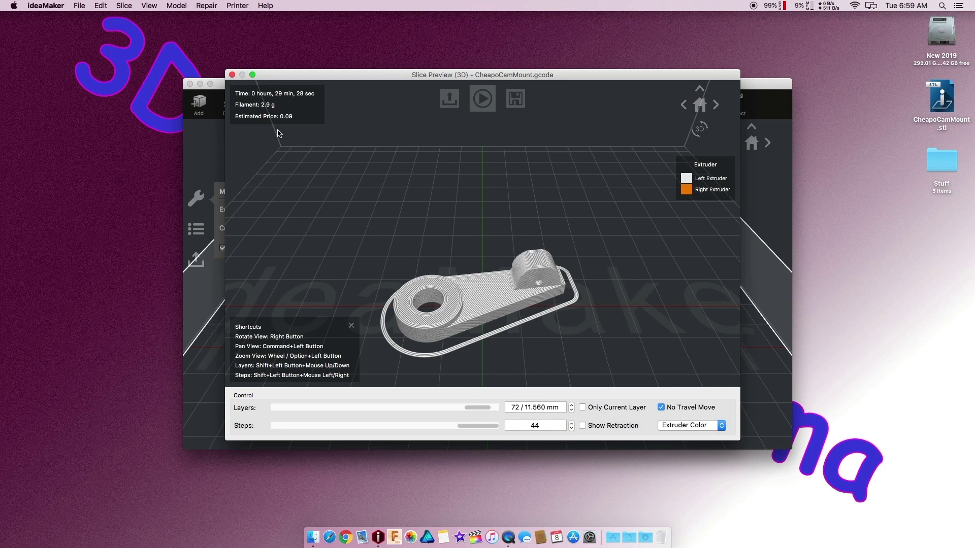
Step: Close the shortcuts overlay, show all 75 layers up to 12.040 mm, and reposition the preview window
click(351, 327)
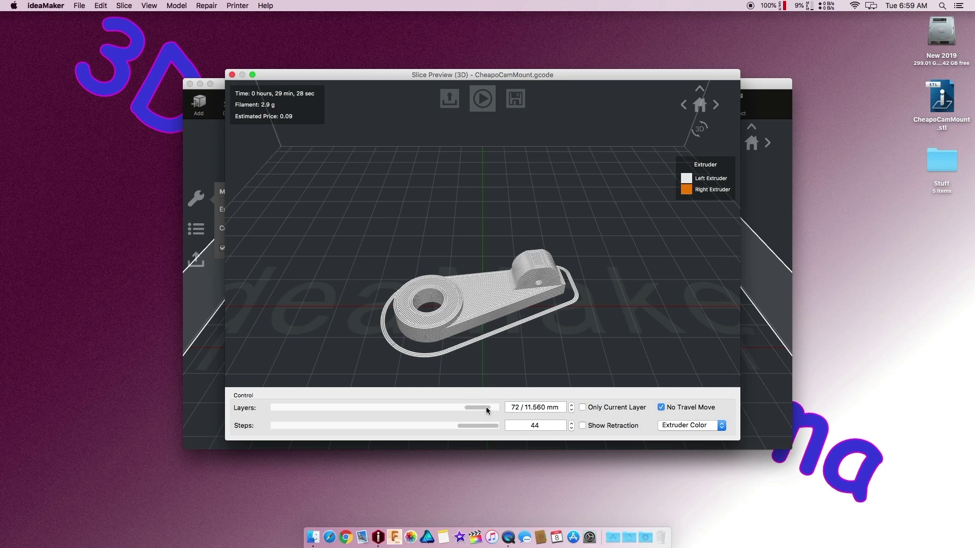
mouse_move(486, 407)
mouse_down()
mouse_move(324, 392)
mouse_move(291, 404)
mouse_move(497, 408)
mouse_up()
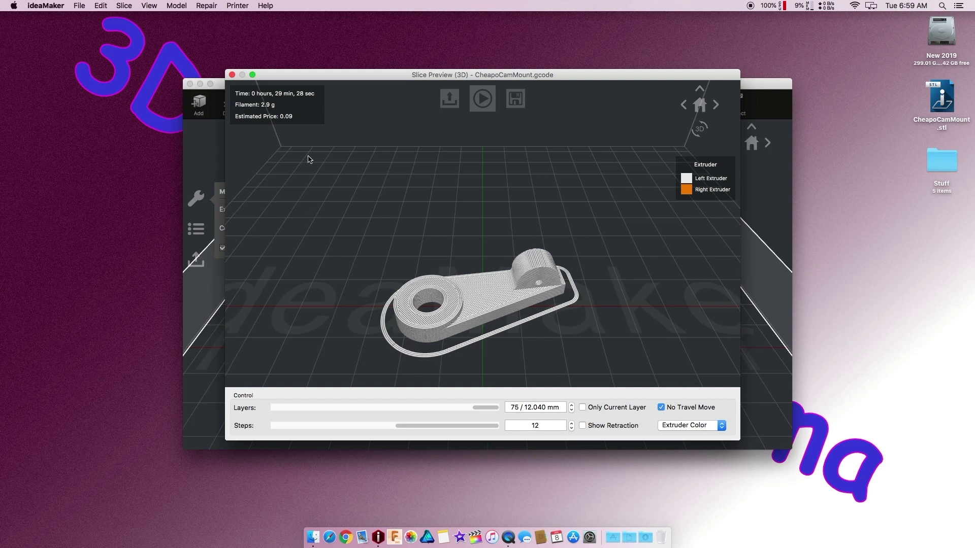
drag(313, 80, 285, 59)
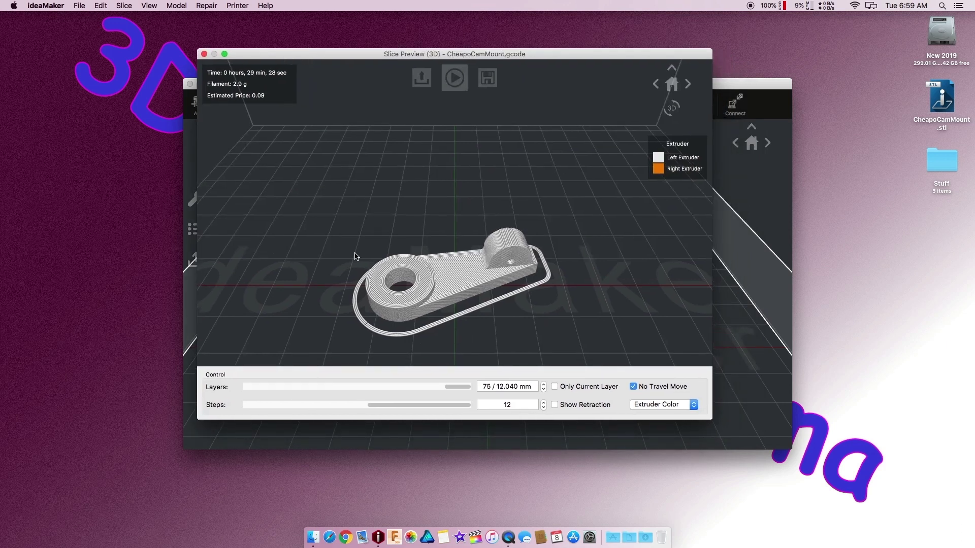